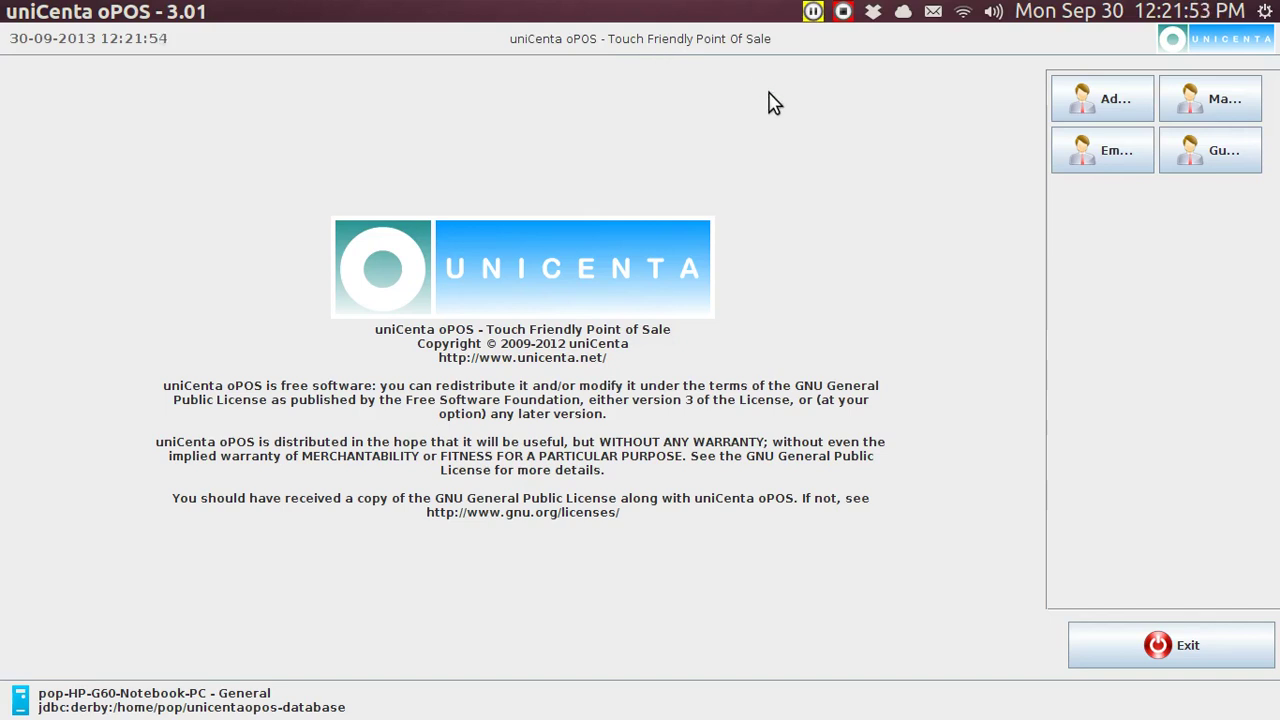
Sign in as Manager and open the Window.Title entry under Maintenance > Resources.
left_click(1216, 108)
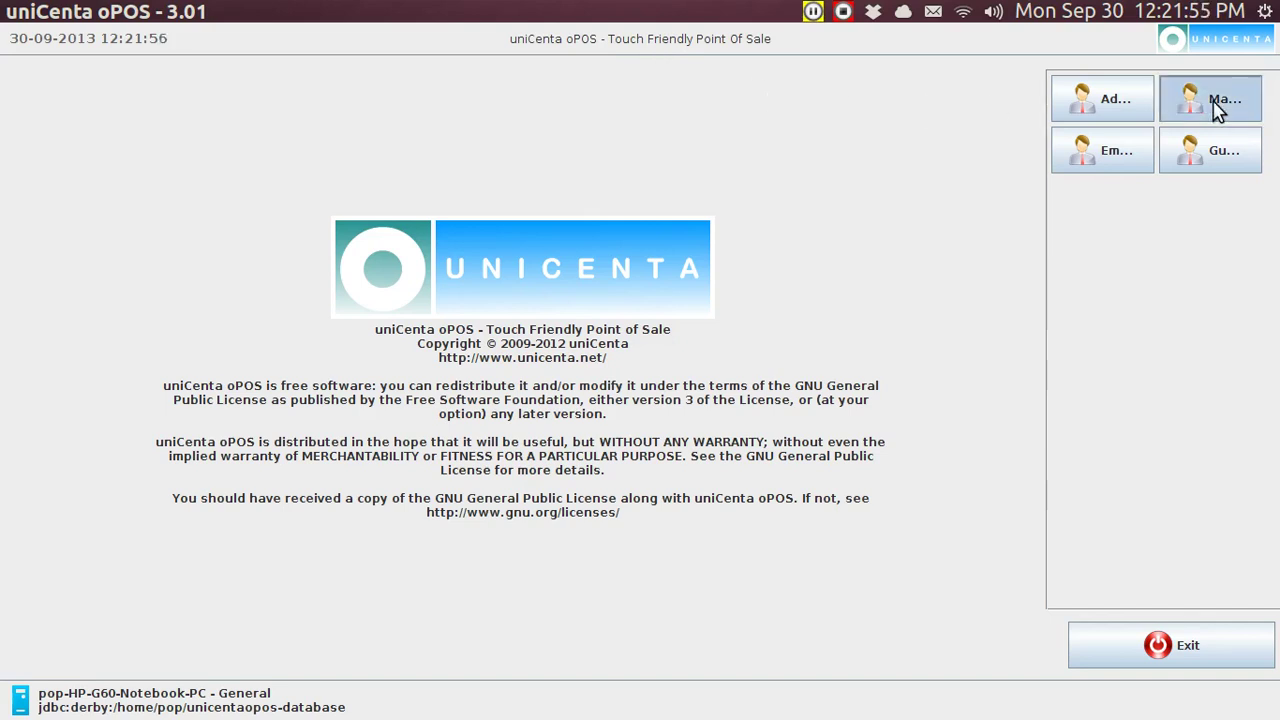
left_click(1216, 108)
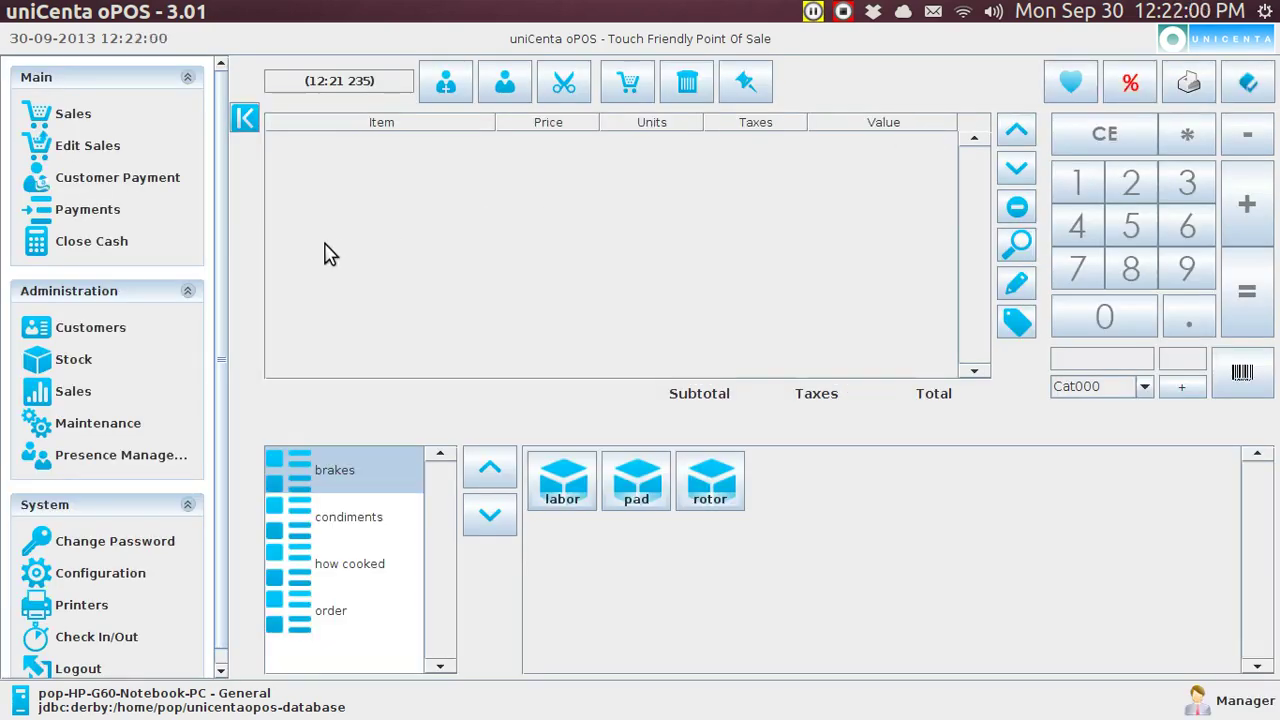
left_click(99, 425)
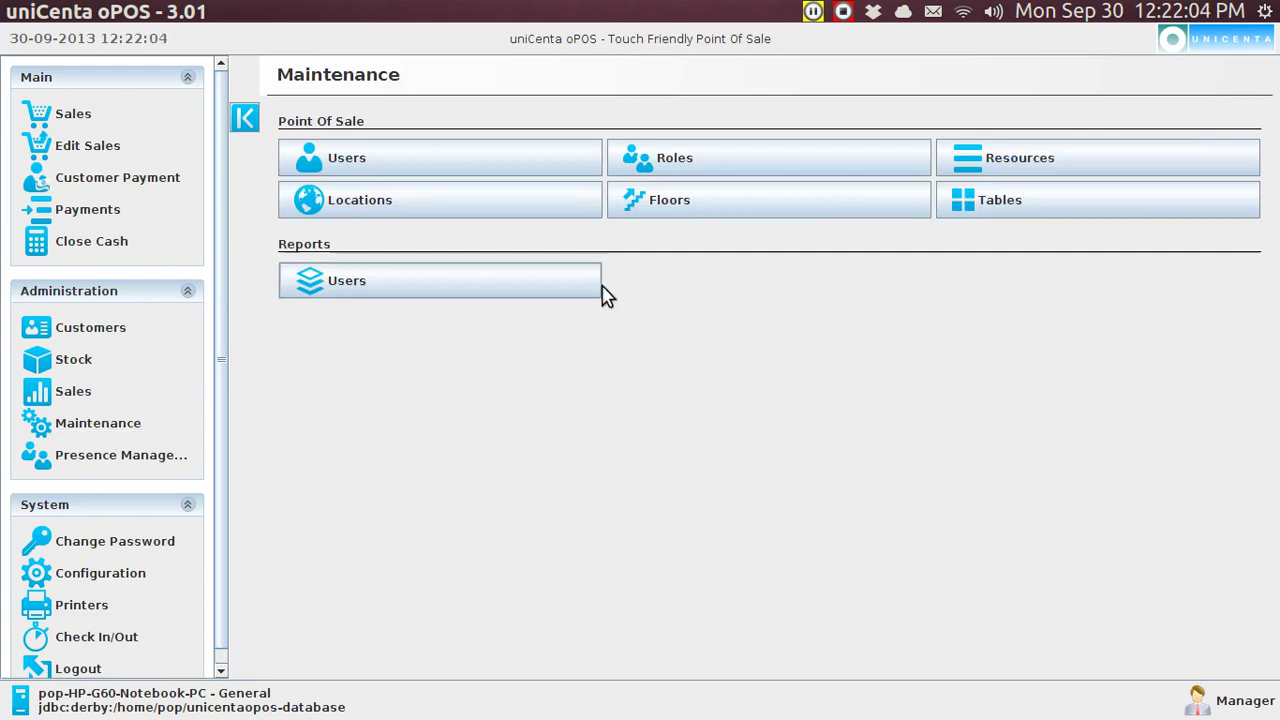
left_click(1012, 166)
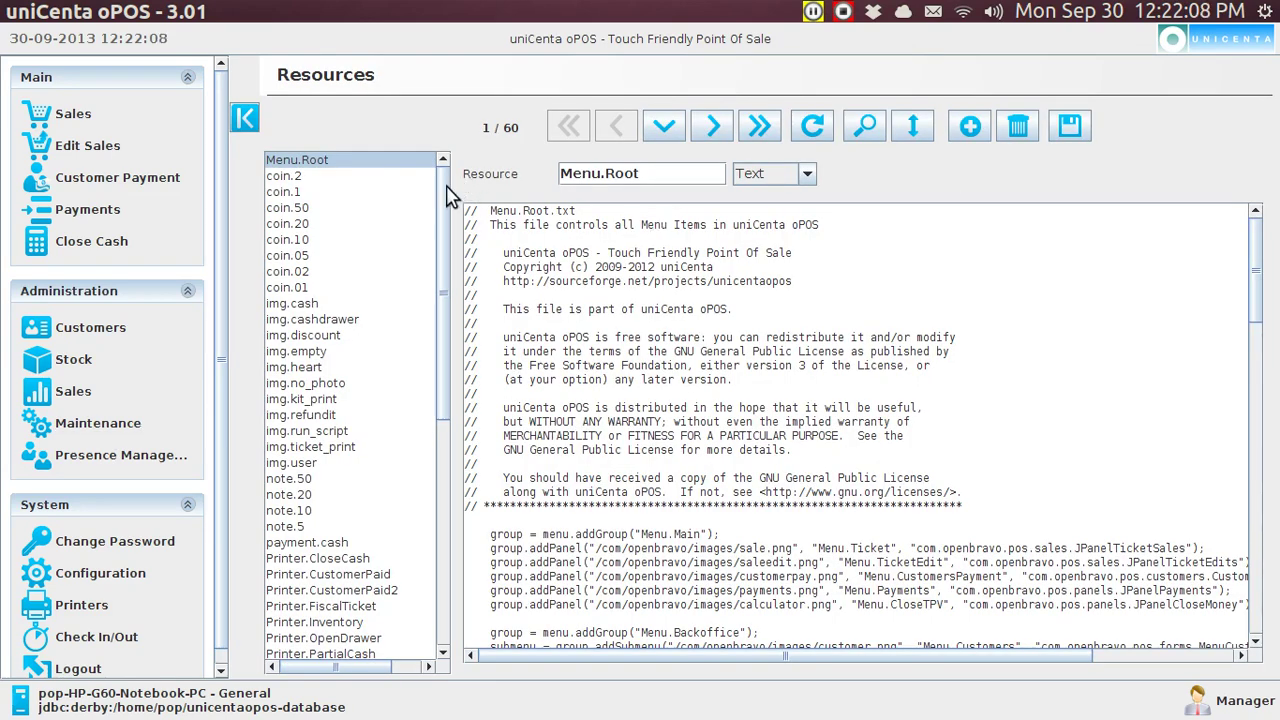
left_click_drag(443, 203, 441, 473)
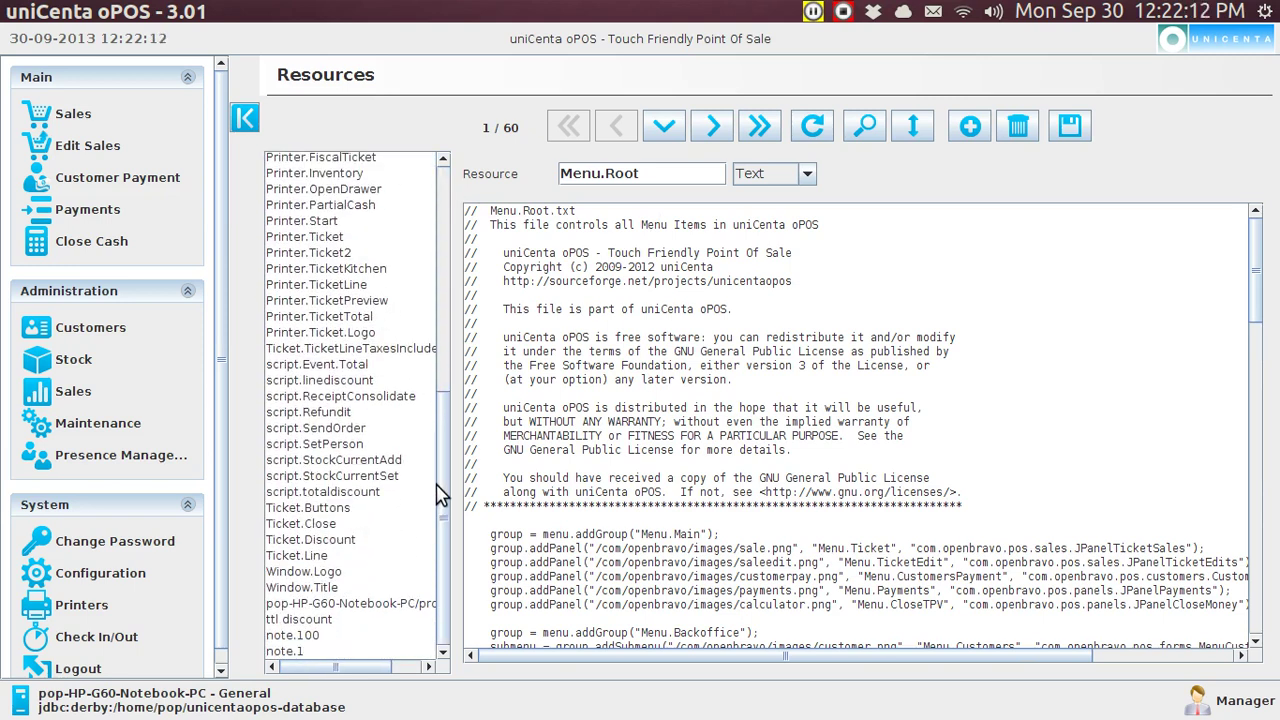
left_click(313, 591)
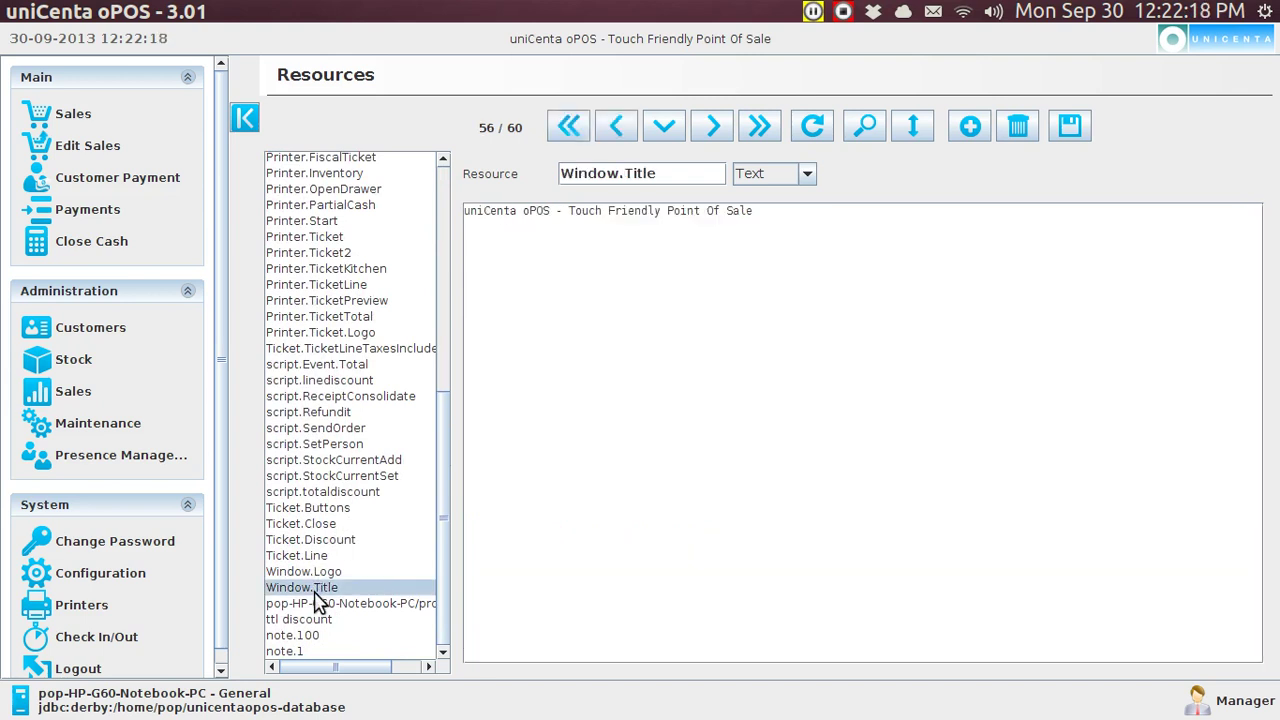
Restore the window to a smaller size and collapse the sidebar to widen the editor.
key("ctrl+super+Down")
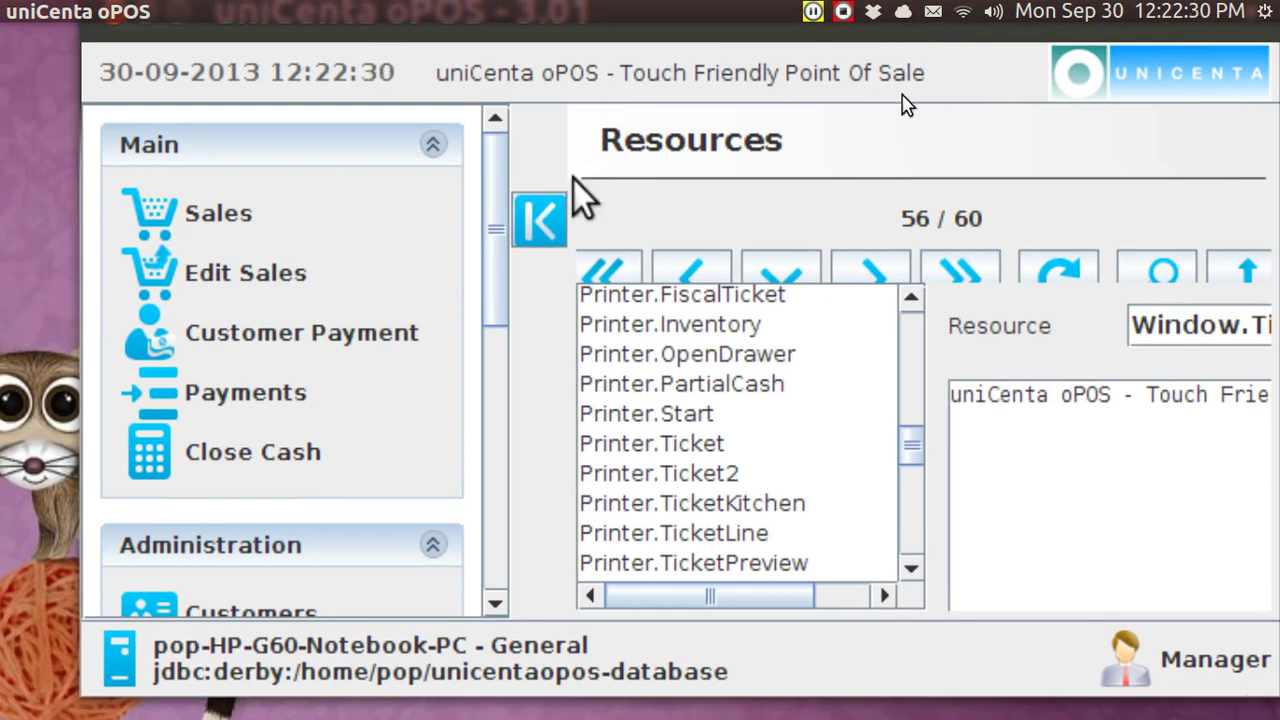
left_click(546, 216)
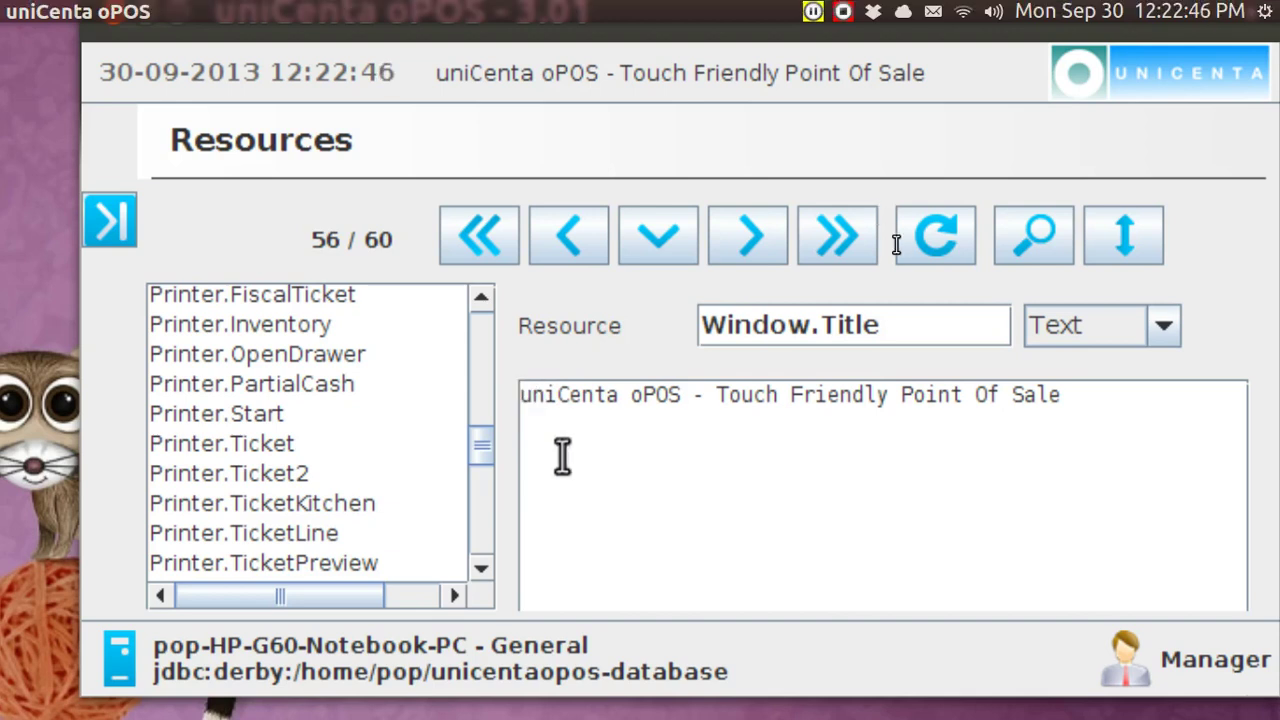
Prefix the Window.Title text with 'hello' and save the resource.
type("hell")
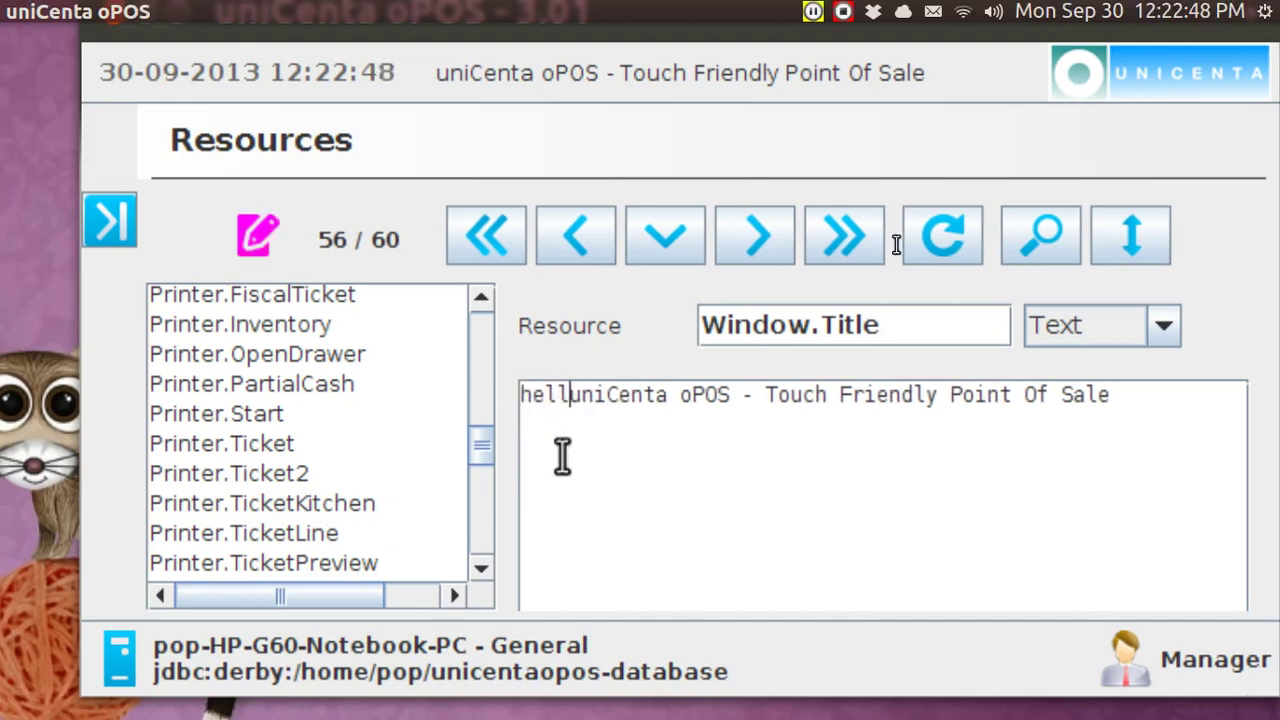
type("o")
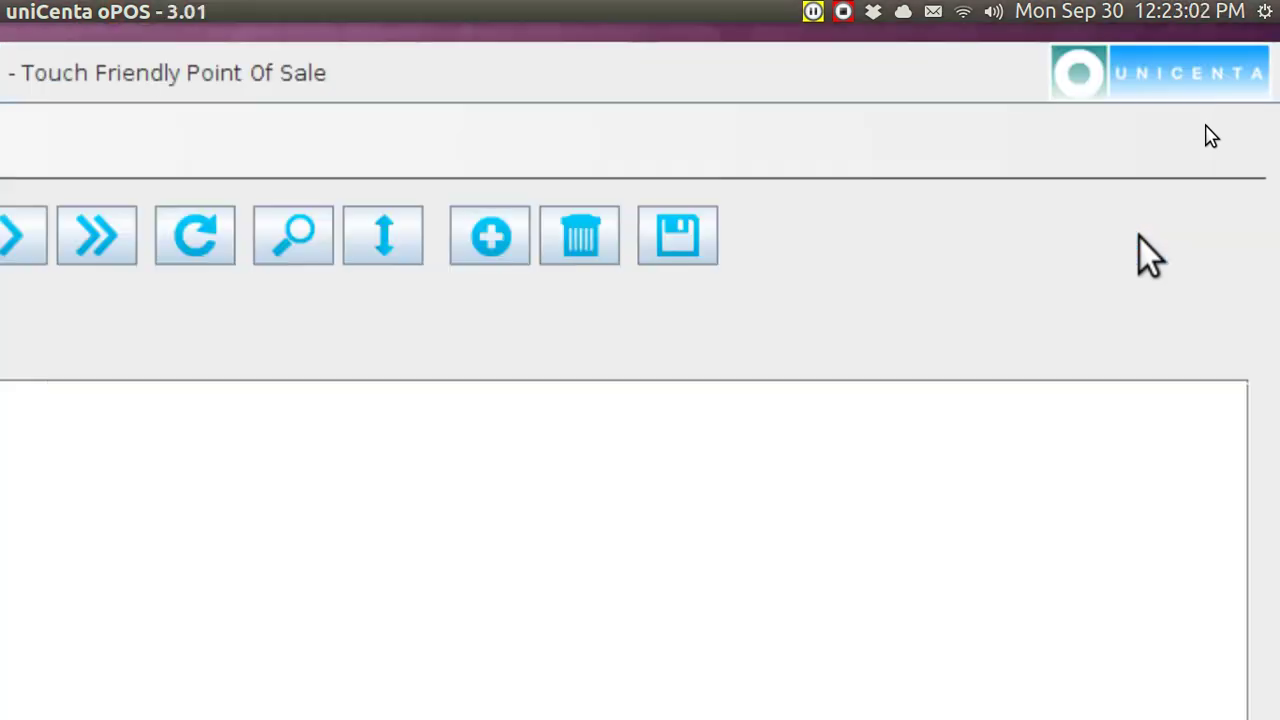
left_click(685, 235)
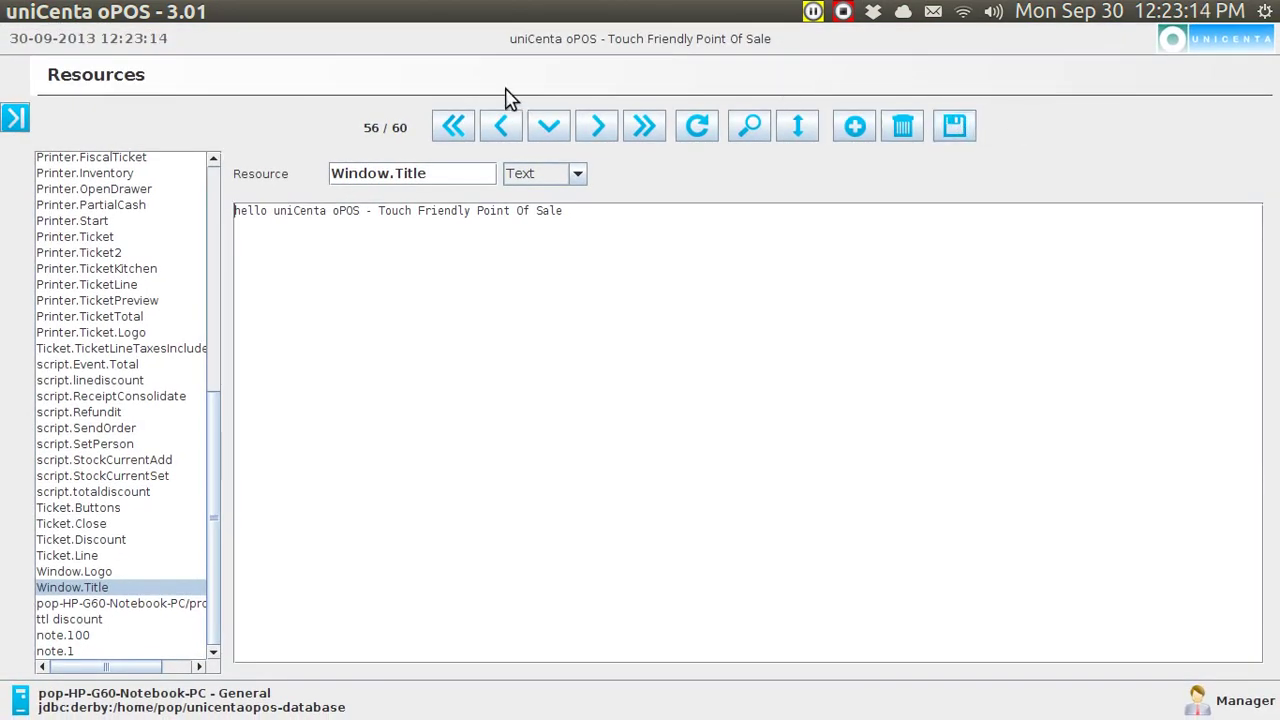
mouse_move(106, 11)
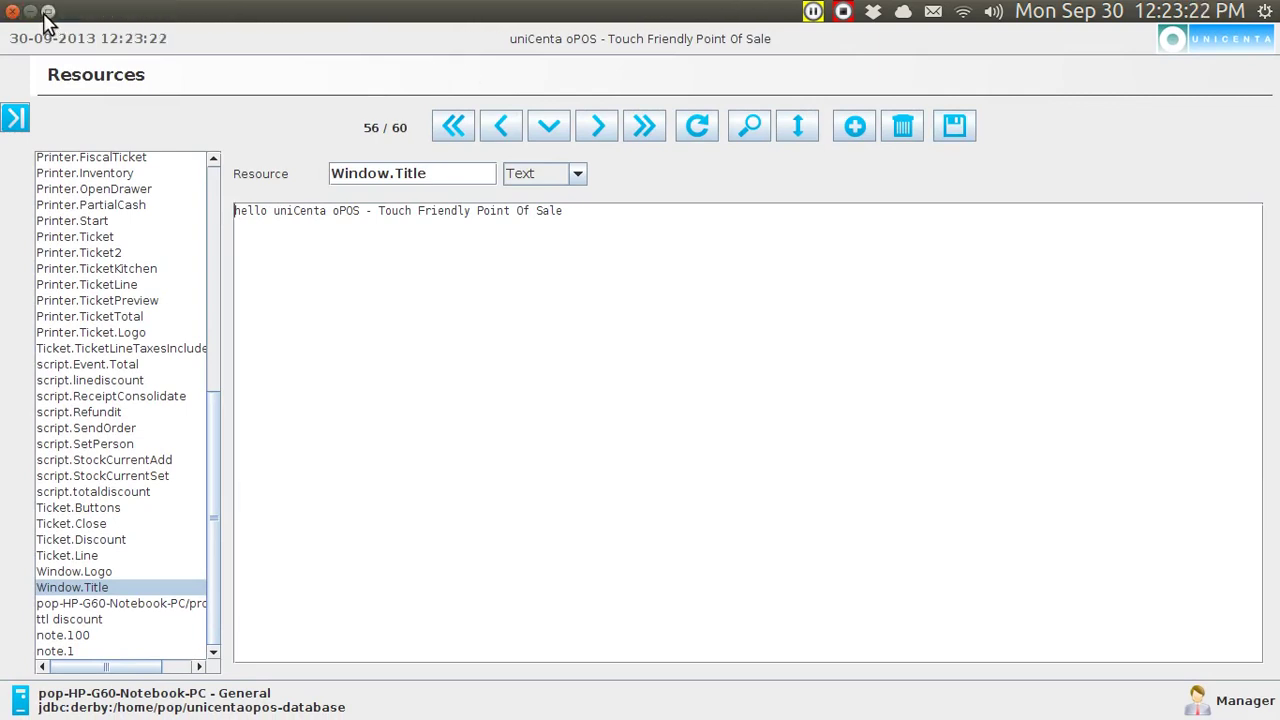
mouse_move(14, 12)
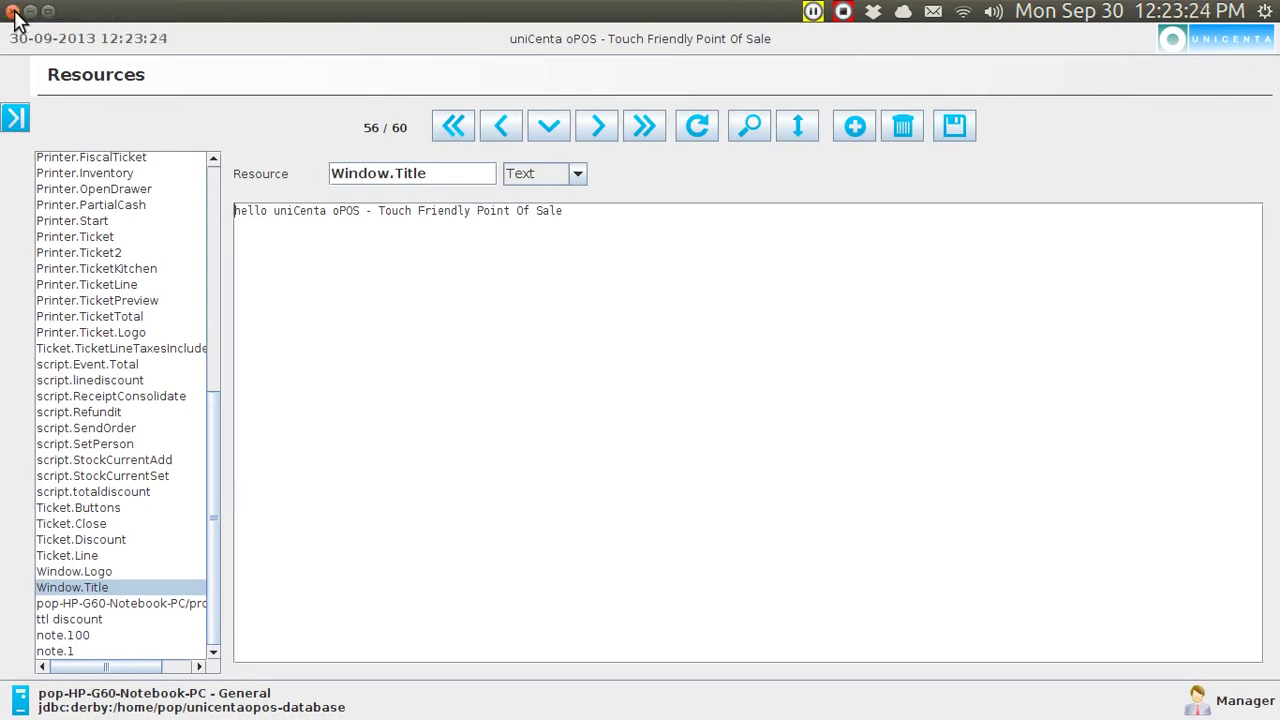
Close the uniCenta oPOS window, then open and dismiss the system session menu.
left_click(13, 11)
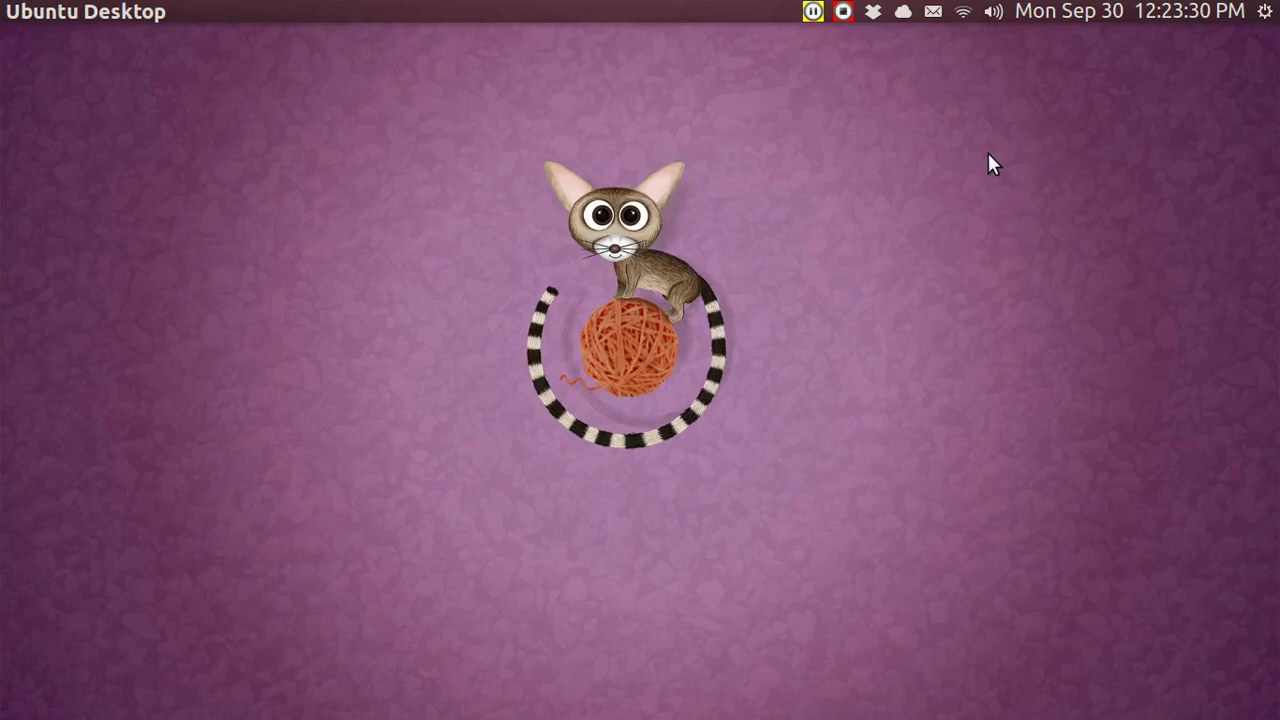
left_click(1265, 12)
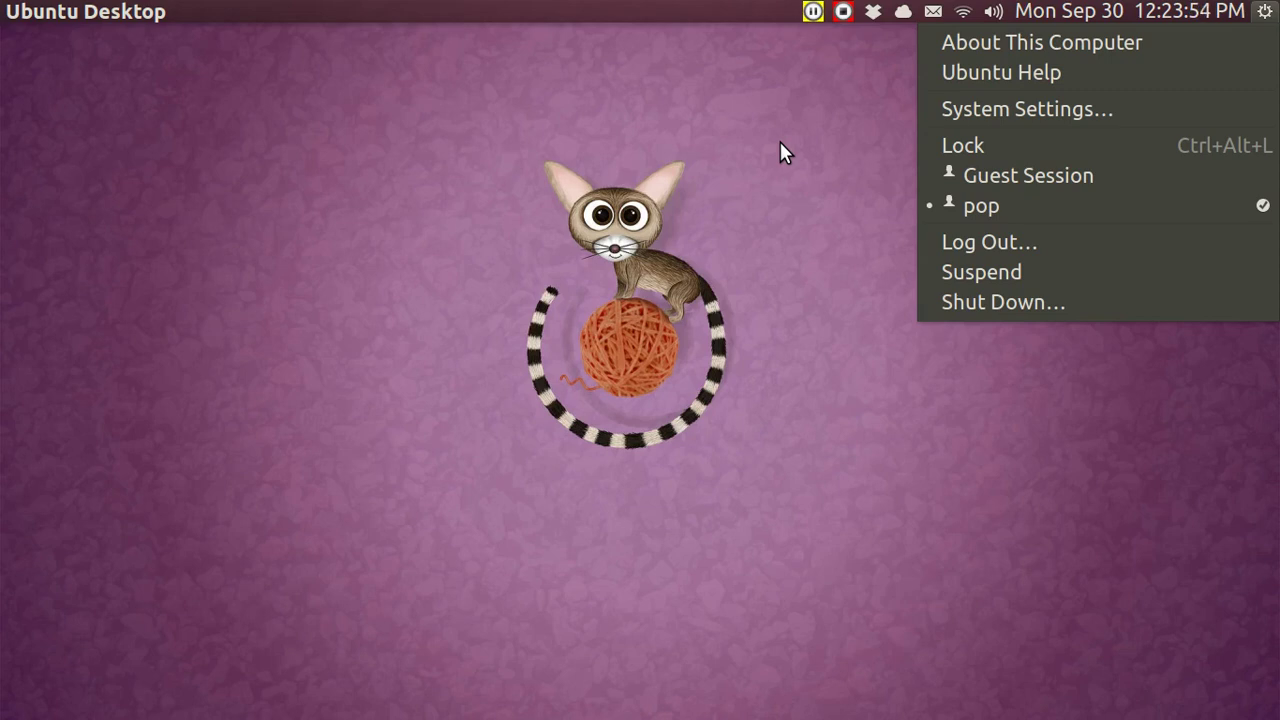
key("Escape")
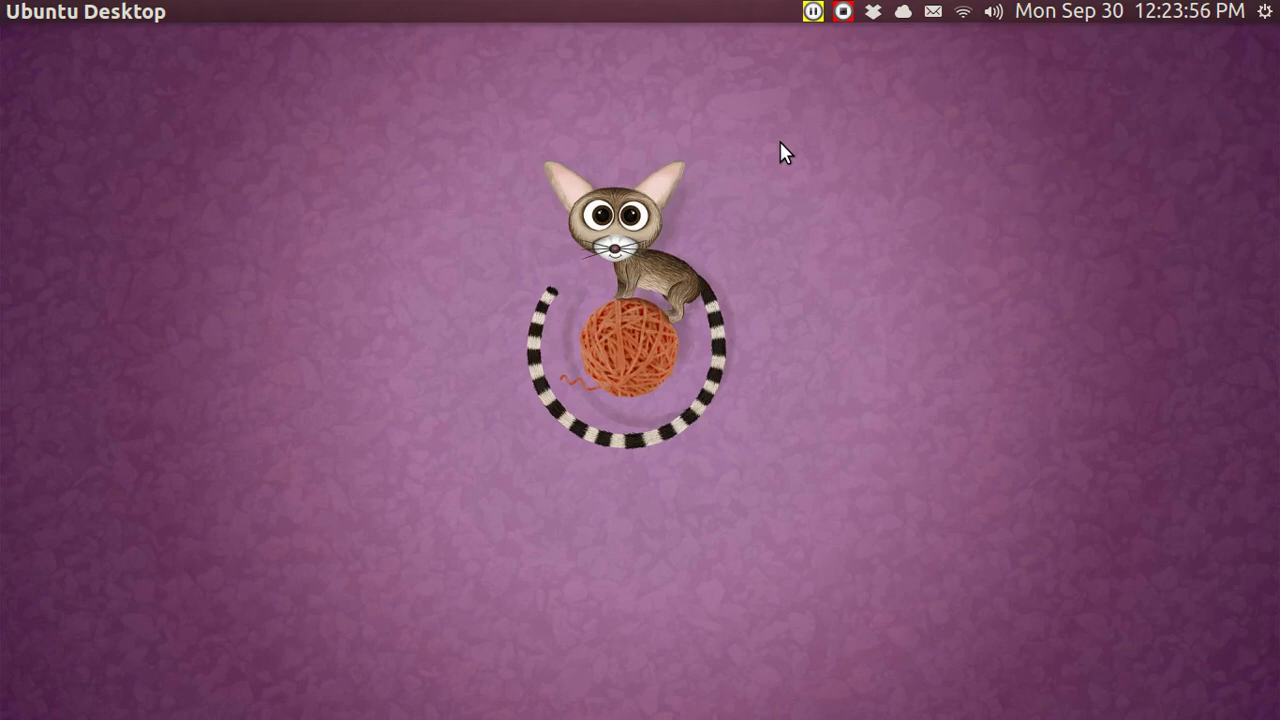